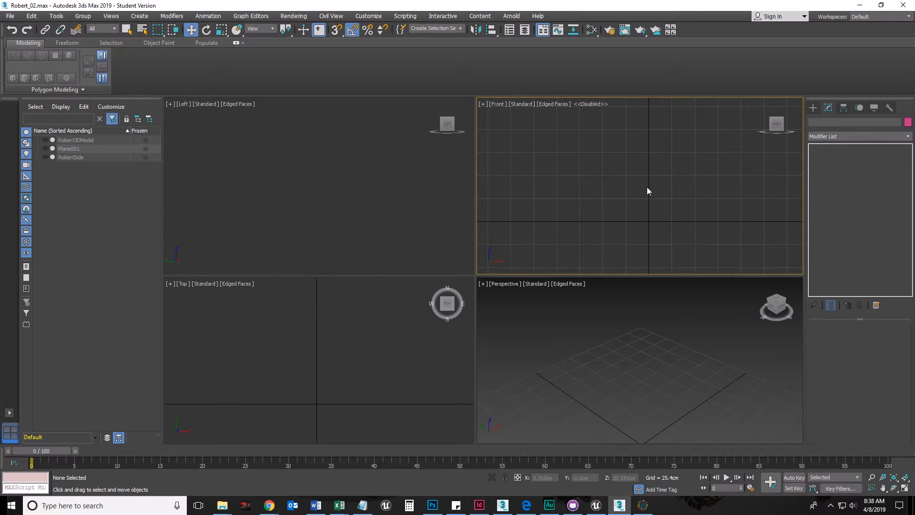
{"action": "scroll", "coordinate": [624, 210], "scroll_direction": "up", "scroll_amount": 3}
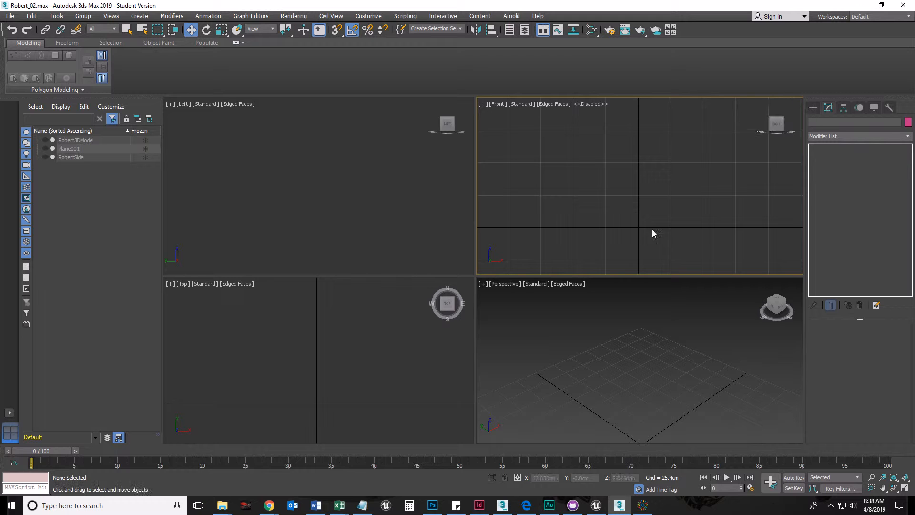
{"action": "middle_click_drag", "start_coordinate": [665, 343], "coordinate": [623, 363]}
{"action": "middle_click_drag", "start_coordinate": [589, 176], "coordinate": [591, 160]}
{"action": "middle_click", "coordinate": [346, 193]}
{"action": "middle_click_drag", "start_coordinate": [346, 194], "coordinate": [337, 185]}
{"action": "middle_click_drag", "start_coordinate": [317, 343], "coordinate": [316, 321]}
{"action": "scroll", "coordinate": [315, 343], "scroll_direction": "down", "scroll_amount": 5}
{"action": "mouse_move", "coordinate": [643, 199]}
{"action": "middle_mouse_down"}
{"action": "mouse_move", "coordinate": [628, 223]}
{"action": "mouse_move", "coordinate": [637, 213]}
{"action": "middle_mouse_up"}
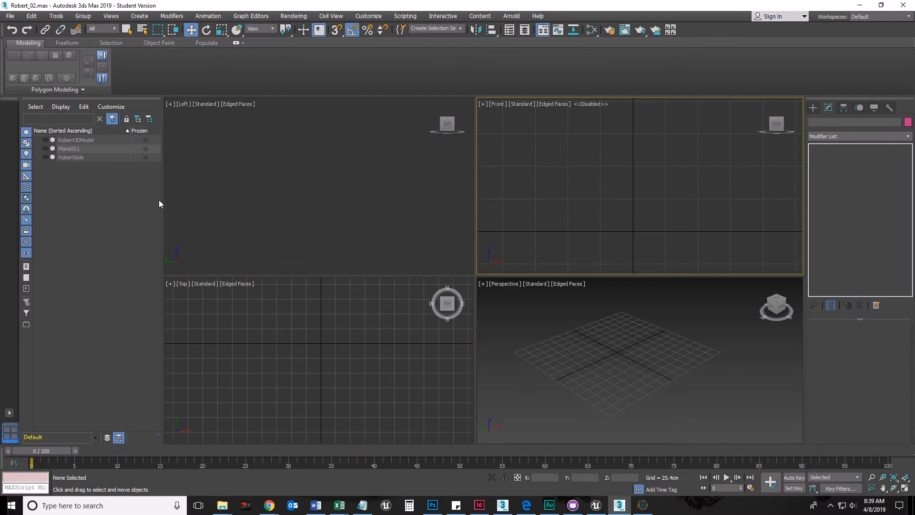
{"action": "left_click", "coordinate": [44, 140]}
{"action": "left_click", "coordinate": [44, 139]}
{"action": "left_click", "coordinate": [813, 108]}
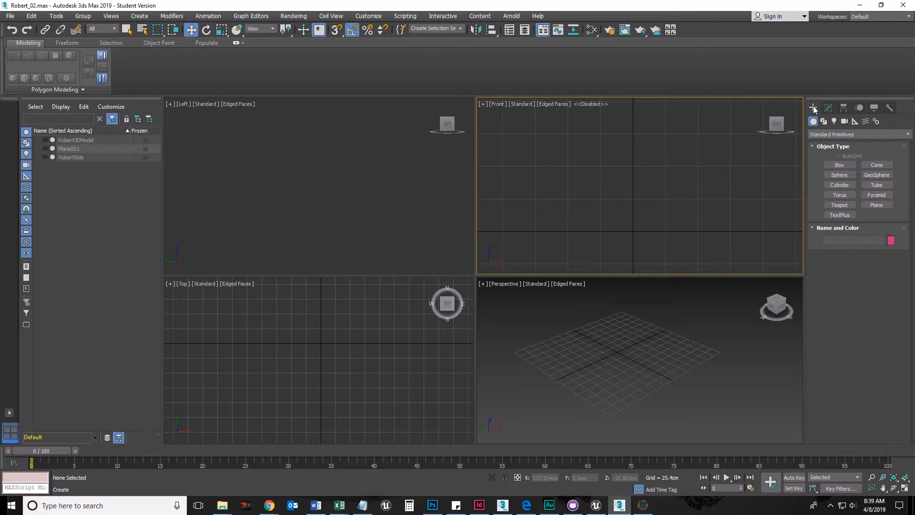
{"action": "left_click_drag", "start_coordinate": [802, 107], "coordinate": [799, 159]}
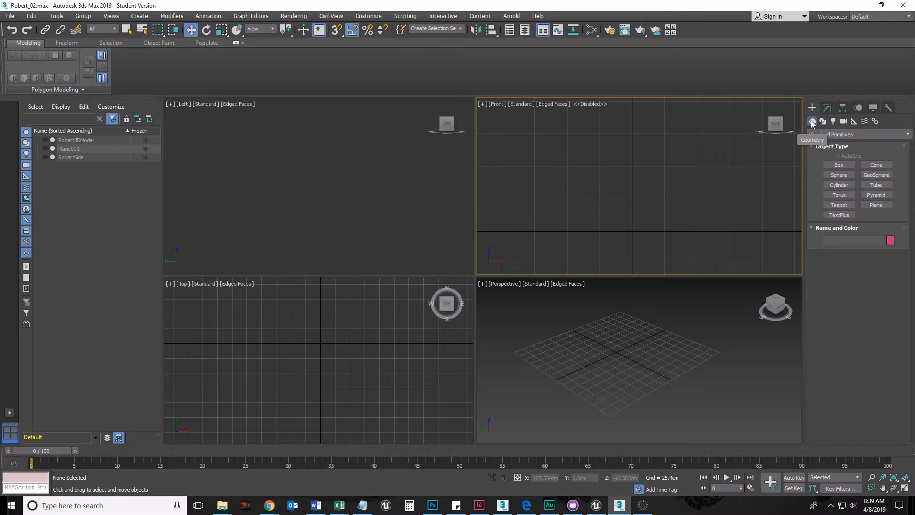
{"action": "left_click", "coordinate": [856, 136]}
{"action": "left_click", "coordinate": [856, 135]}
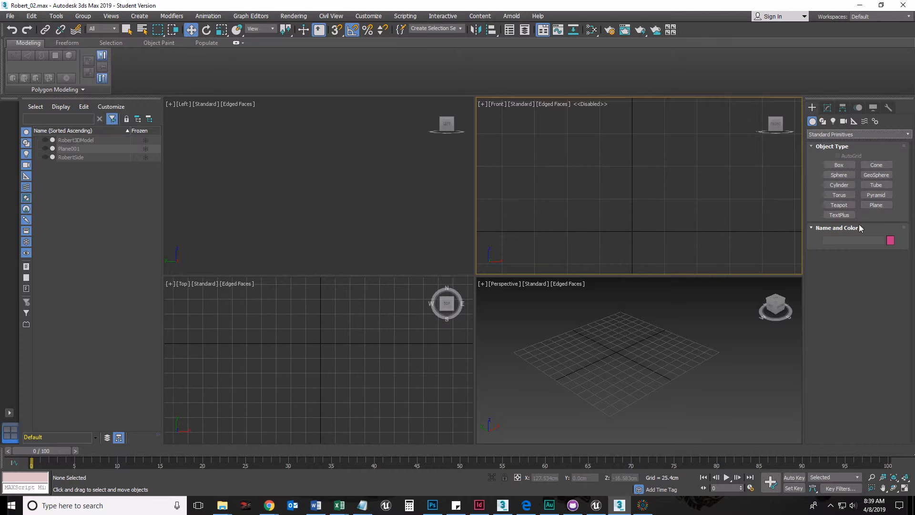
{"action": "left_click", "coordinate": [877, 204]}
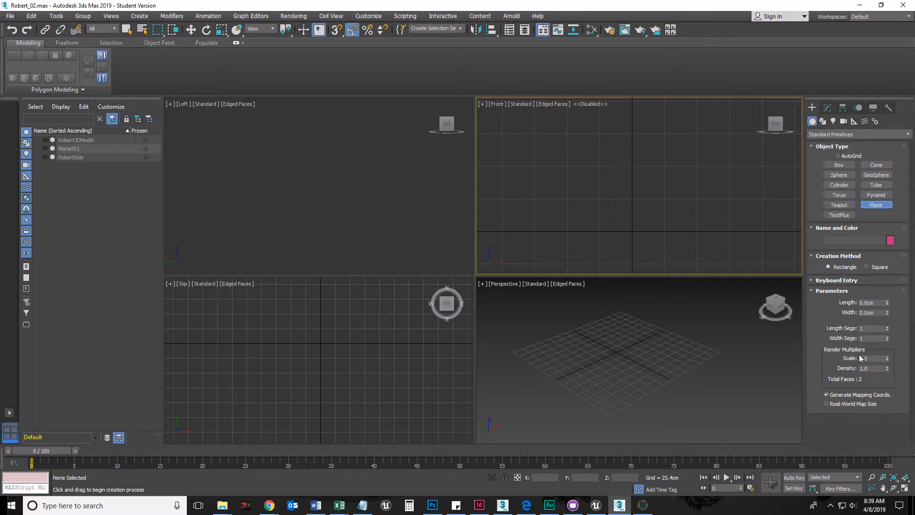
{"action": "left_click", "coordinate": [866, 328]}
{"action": "key", "text": "Tab"}
{"action": "left_click", "coordinate": [861, 328]}
Show Robert3DModel and the existing Plane001 reference, and select the plane to review its size parameters.
{"action": "left_click", "coordinate": [46, 139]}
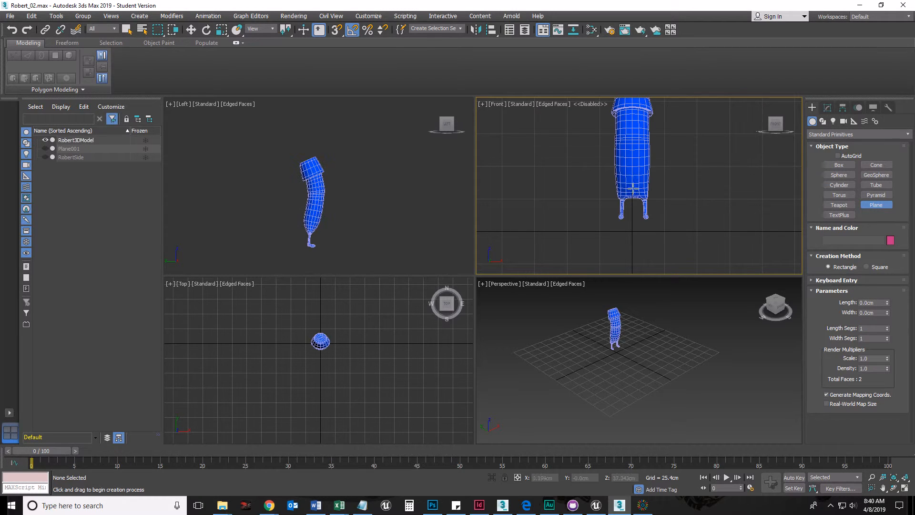
{"action": "left_click", "coordinate": [45, 148]}
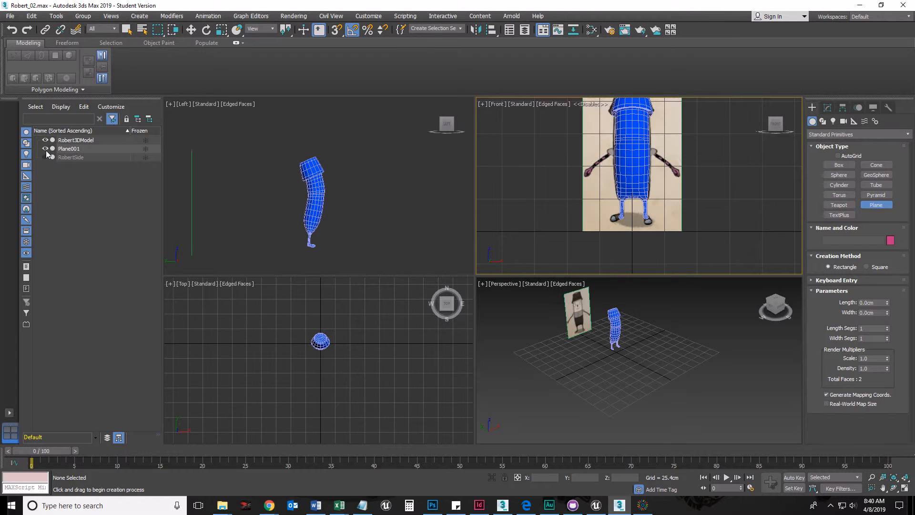
{"action": "key", "text": "w"}
{"action": "left_click", "coordinate": [588, 201]}
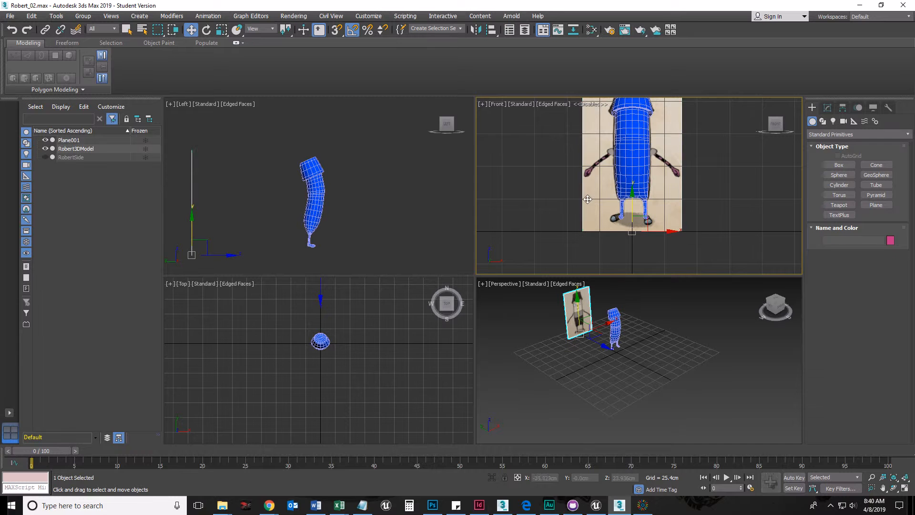
{"action": "left_click", "coordinate": [827, 107]}
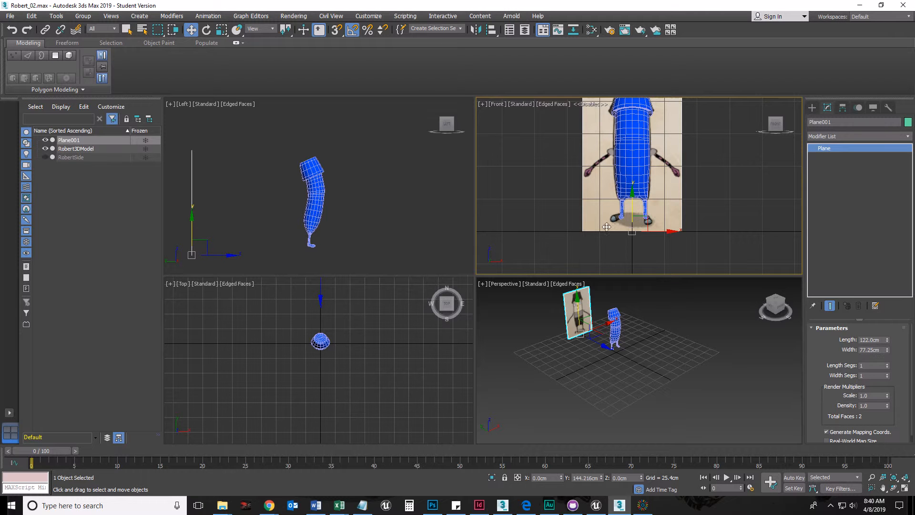
Hide Plane001 and Robert3DModel again, and delete the selected Plane001.
{"action": "left_click", "coordinate": [45, 140]}
{"action": "left_click", "coordinate": [45, 148]}
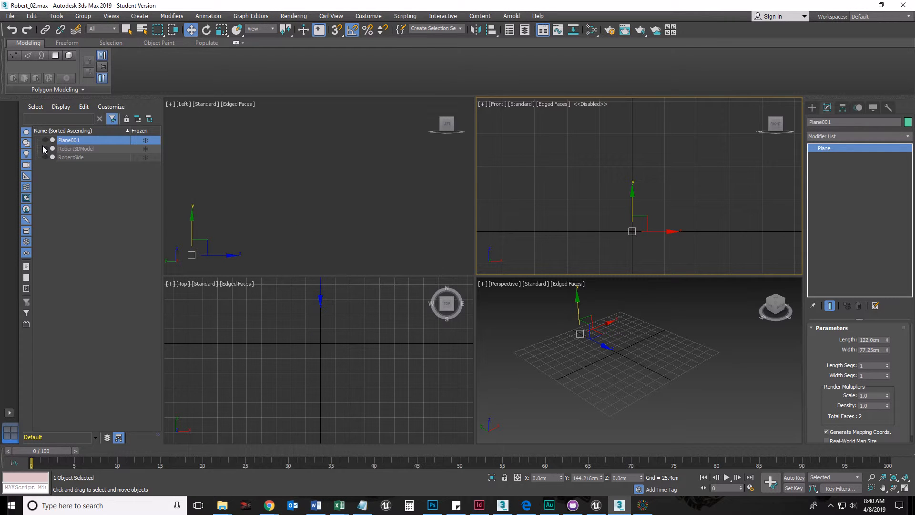
{"action": "left_click_drag", "start_coordinate": [639, 227], "coordinate": [646, 197]}
{"action": "key", "text": "Delete"}
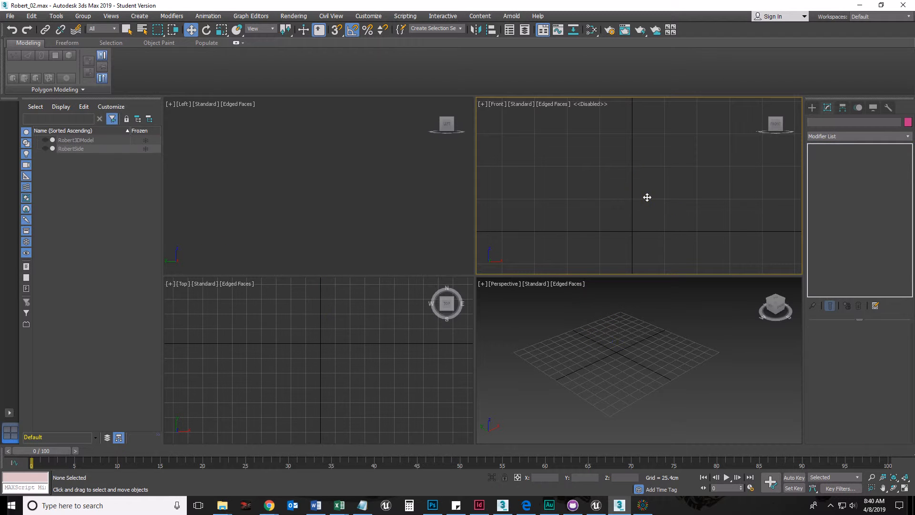
Try drawing a Plane primitive about 357 by 222 cm on the ground in the Perspective viewport, and undo it.
{"action": "left_click", "coordinate": [812, 108]}
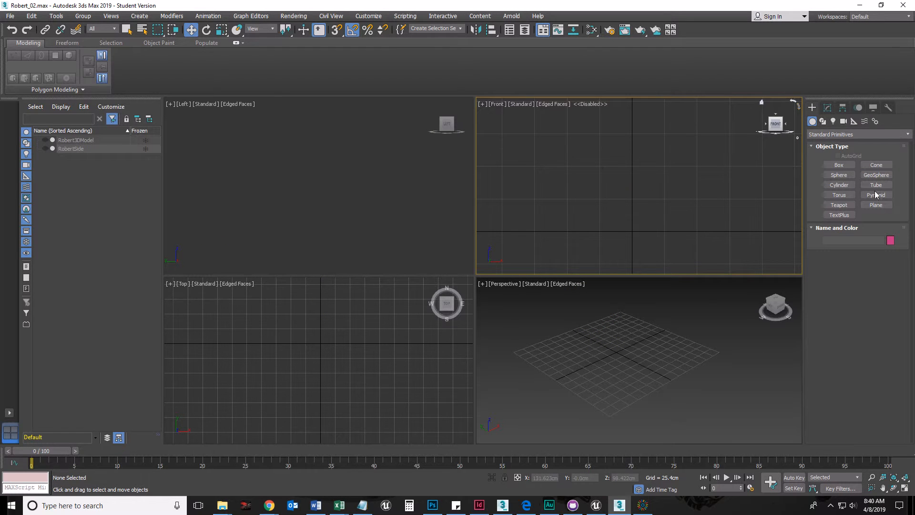
{"action": "left_click", "coordinate": [874, 205]}
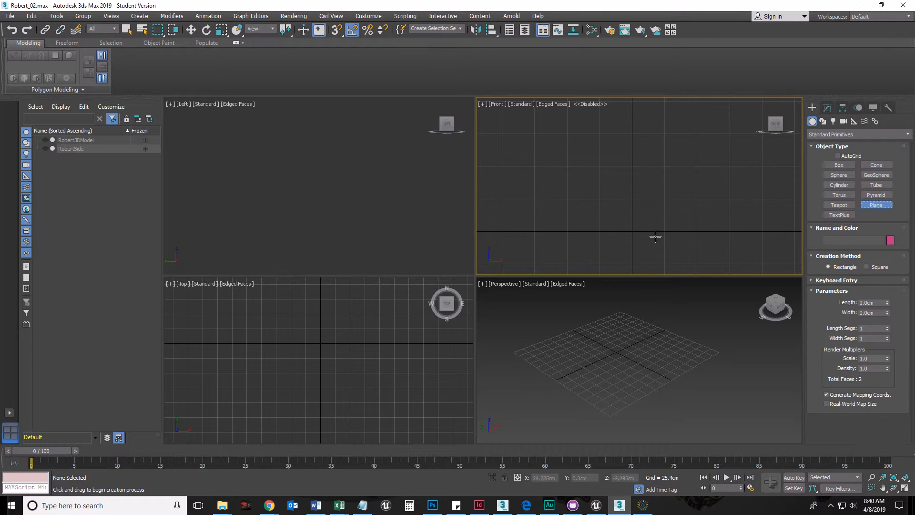
{"action": "left_click_drag", "start_coordinate": [593, 353], "coordinate": [754, 377]}
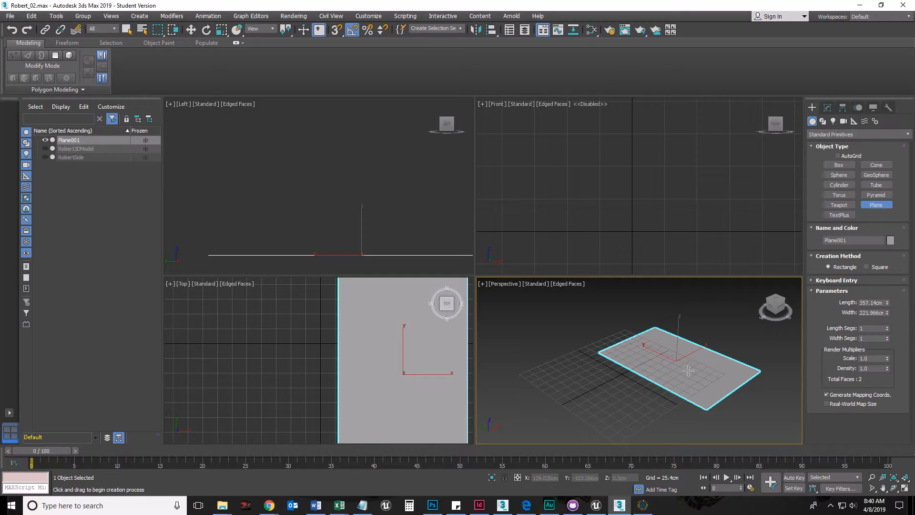
{"action": "key", "text": "ctrl+z"}
Try drawing an upright plane about 140 by 102 cm in the Left viewport, and delete it.
{"action": "left_click_drag", "start_coordinate": [268, 123], "coordinate": [356, 245]}
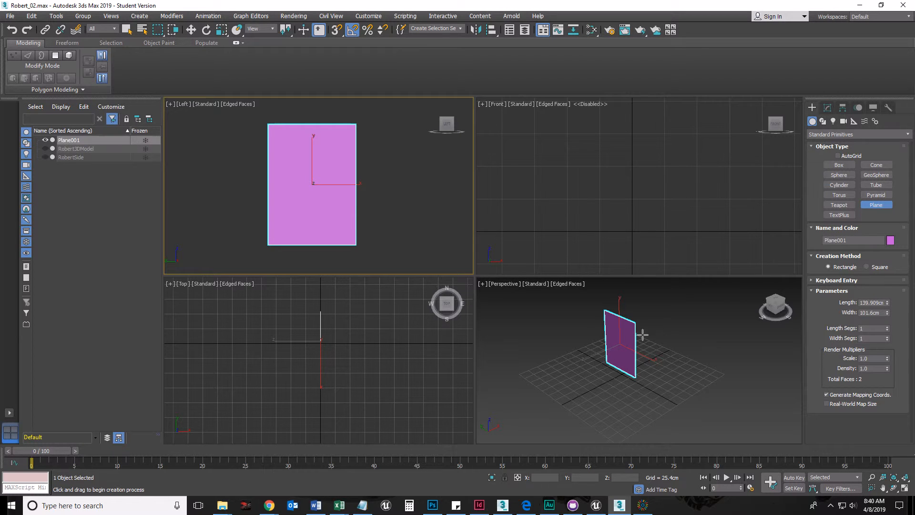
{"action": "left_click", "coordinate": [601, 366]}
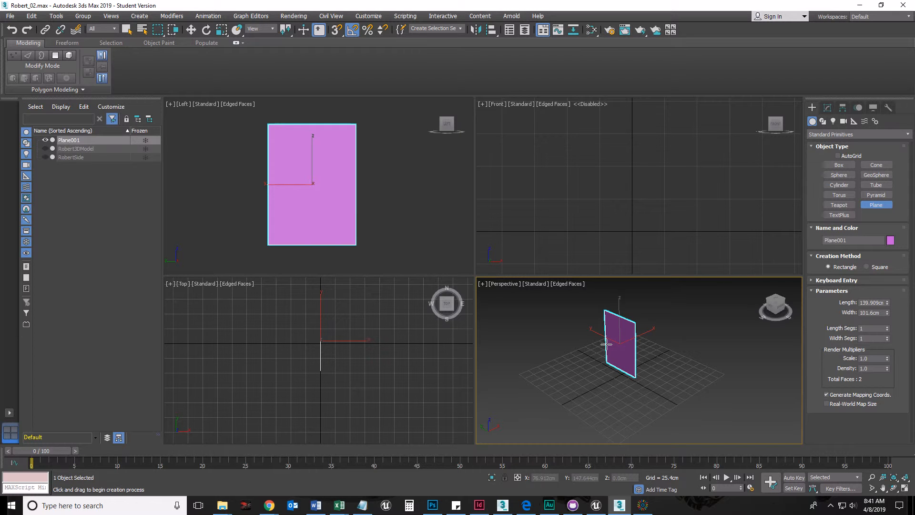
{"action": "key", "text": "Delete"}
{"action": "middle_click_drag", "start_coordinate": [639, 147], "coordinate": [629, 128]}
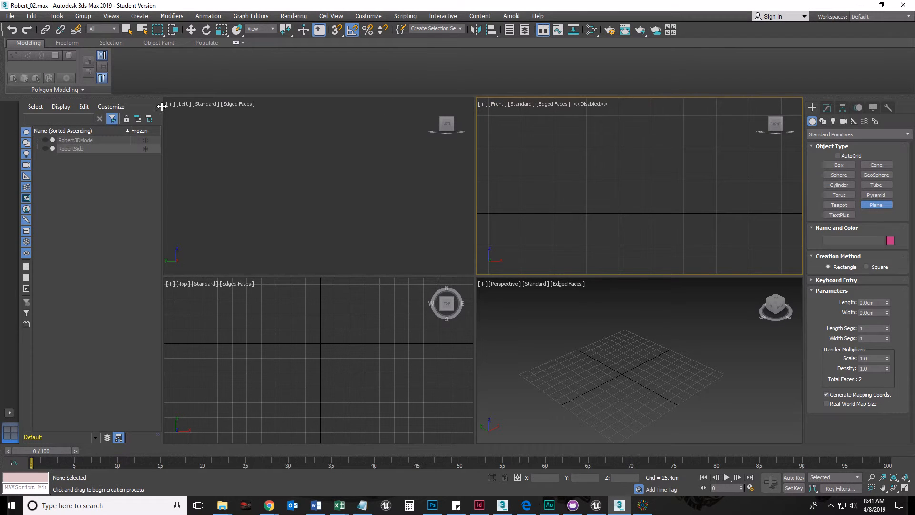
{"action": "left_click", "coordinate": [499, 103]}
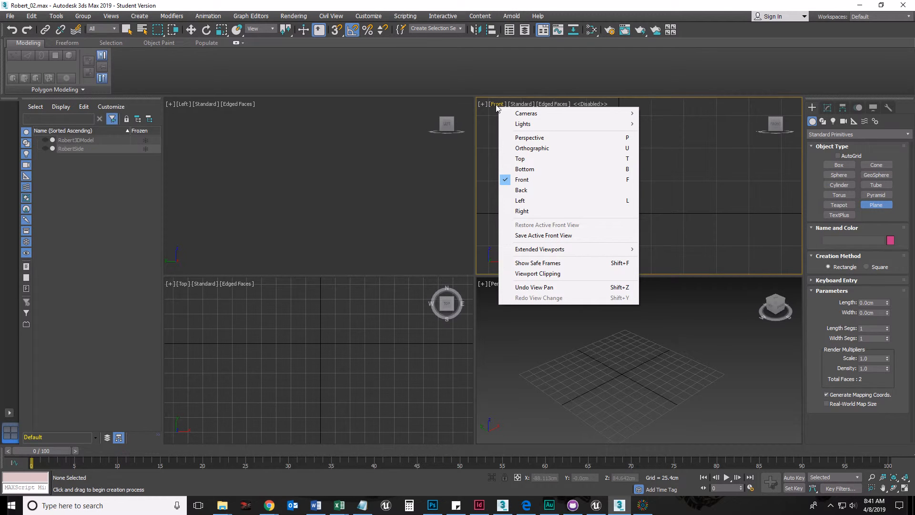
{"action": "left_click", "coordinate": [534, 183]}
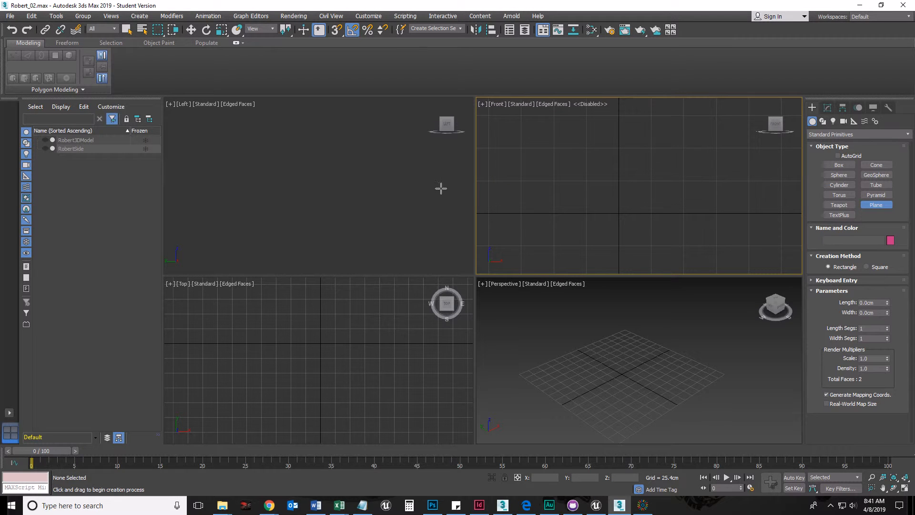
{"action": "left_click", "coordinate": [310, 171]}
{"action": "left_click", "coordinate": [308, 334]}
{"action": "left_click", "coordinate": [599, 362]}
{"action": "left_click", "coordinate": [602, 233]}
{"action": "left_click", "coordinate": [350, 229]}
{"action": "left_click", "coordinate": [323, 341]}
{"action": "left_click", "coordinate": [593, 297]}
{"action": "left_click", "coordinate": [602, 234]}
{"action": "left_click", "coordinate": [367, 231]}
{"action": "left_click", "coordinate": [409, 309]}
{"action": "left_click", "coordinate": [602, 346]}
{"action": "left_click", "coordinate": [601, 200]}
{"action": "left_click", "coordinate": [365, 250]}
{"action": "left_click", "coordinate": [402, 341]}
{"action": "left_click", "coordinate": [619, 281]}
{"action": "left_click", "coordinate": [619, 218]}
{"action": "left_click", "coordinate": [376, 237]}
{"action": "left_click", "coordinate": [371, 335]}
{"action": "left_click", "coordinate": [625, 345]}
{"action": "left_click", "coordinate": [639, 205]}
{"action": "left_click", "coordinate": [410, 200]}
{"action": "left_click", "coordinate": [391, 368]}
{"action": "left_click", "coordinate": [659, 304]}
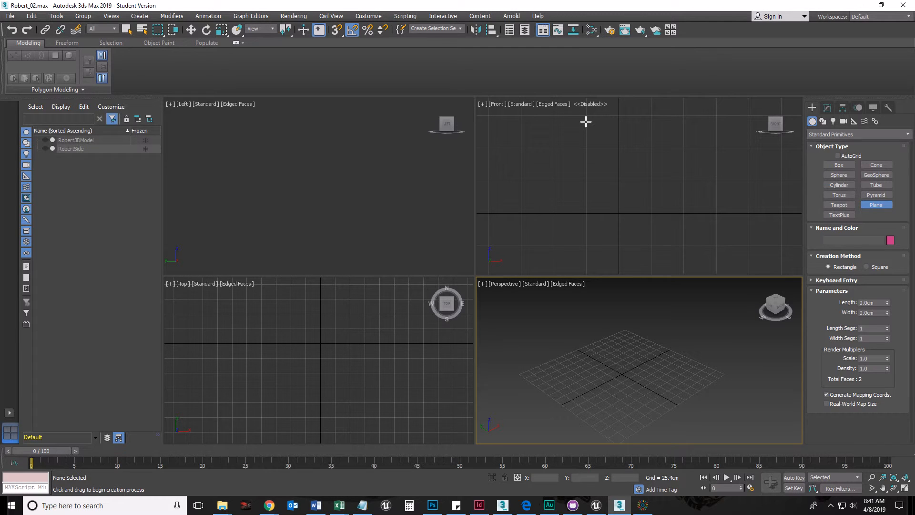
Draw a plane about 74 by 61 cm in the Front viewport and set its length to 122 cm.
{"action": "left_click_drag", "start_coordinate": [585, 116], "coordinate": [664, 211]}
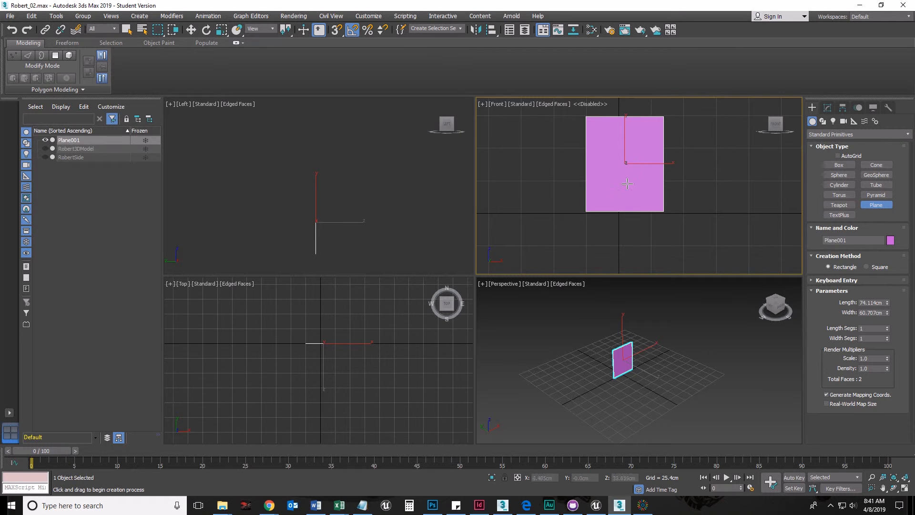
{"action": "middle_click_drag", "start_coordinate": [592, 201], "coordinate": [575, 223]}
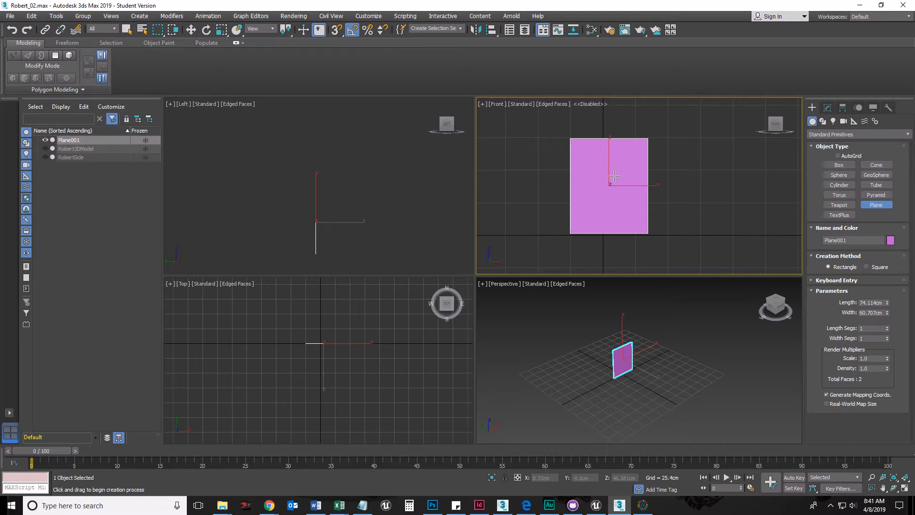
{"action": "left_click", "coordinate": [828, 110]}
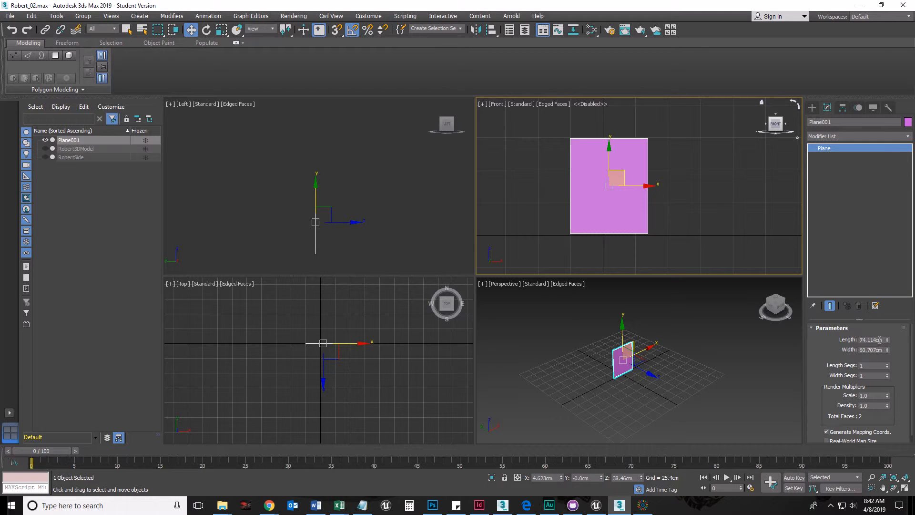
{"action": "mouse_move", "coordinate": [887, 342]}
{"action": "left_mouse_down"}
{"action": "mouse_move", "coordinate": [888, 355]}
{"action": "mouse_move", "coordinate": [888, 339]}
{"action": "left_mouse_up"}
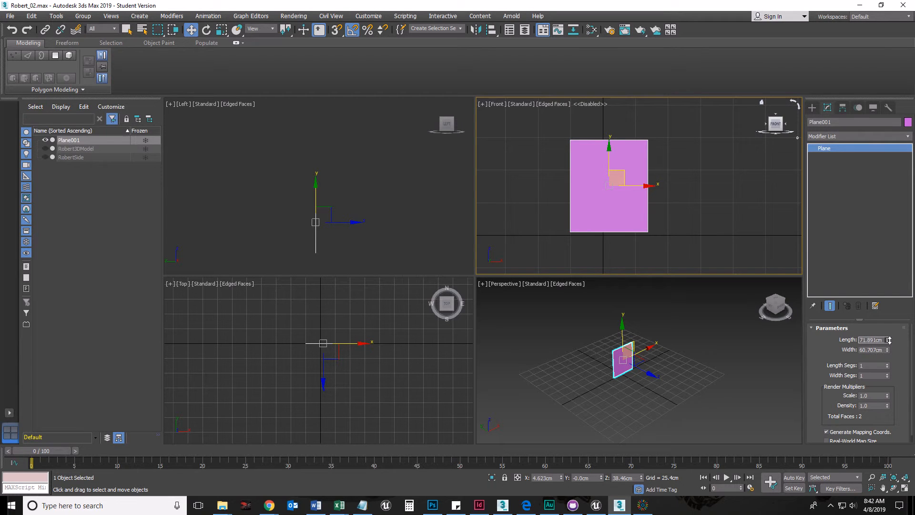
{"action": "double_click", "coordinate": [880, 340]}
{"action": "type", "text": "122"}
{"action": "key", "text": "Return"}
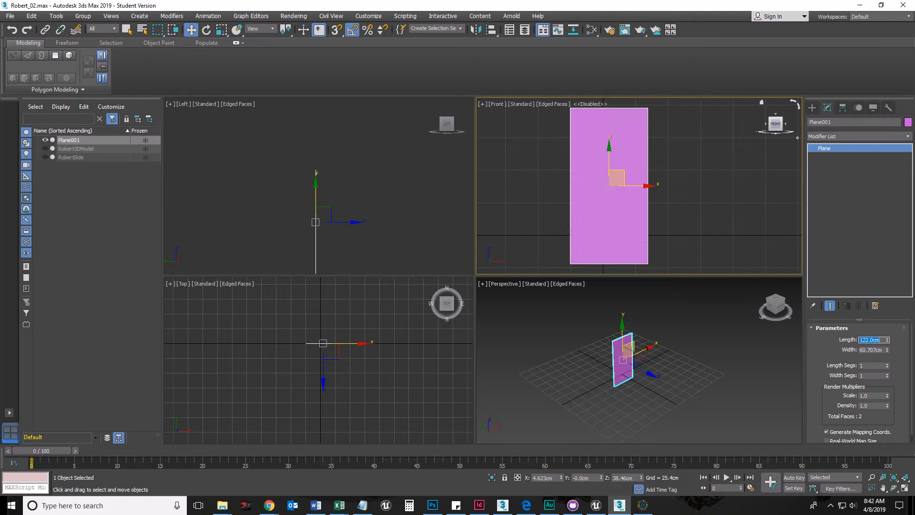
Maximize the Front viewport with the plane in view.
{"action": "middle_click_drag", "start_coordinate": [698, 228], "coordinate": [699, 217]}
{"action": "scroll", "coordinate": [698, 218], "scroll_direction": "down", "scroll_amount": 2}
{"action": "scroll", "coordinate": [698, 220], "scroll_direction": "up", "scroll_amount": 4}
{"action": "scroll", "coordinate": [703, 231], "scroll_direction": "down", "scroll_amount": 2}
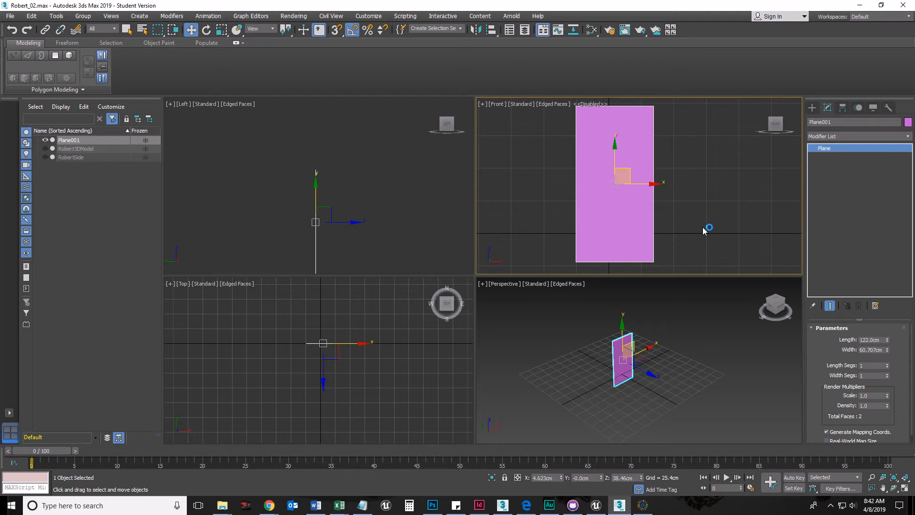
{"action": "middle_click_drag", "start_coordinate": [716, 222], "coordinate": [717, 218]}
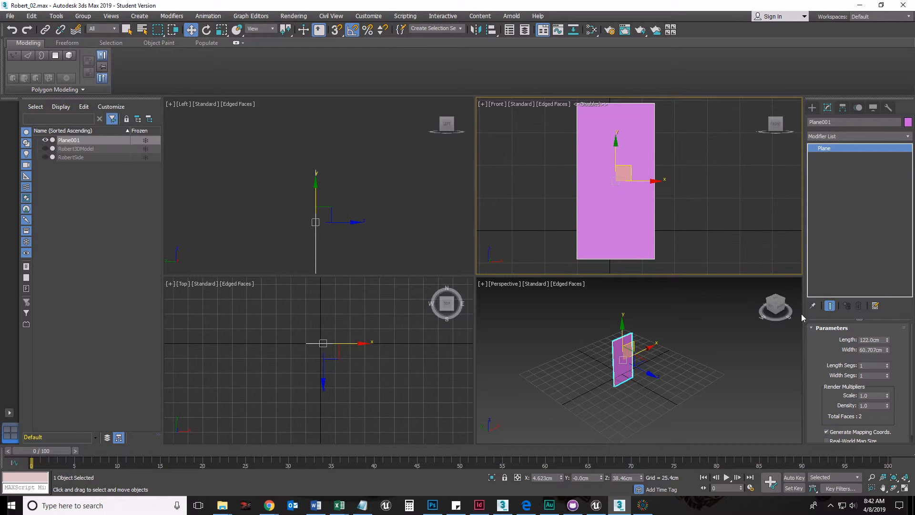
{"action": "left_click", "coordinate": [904, 489]}
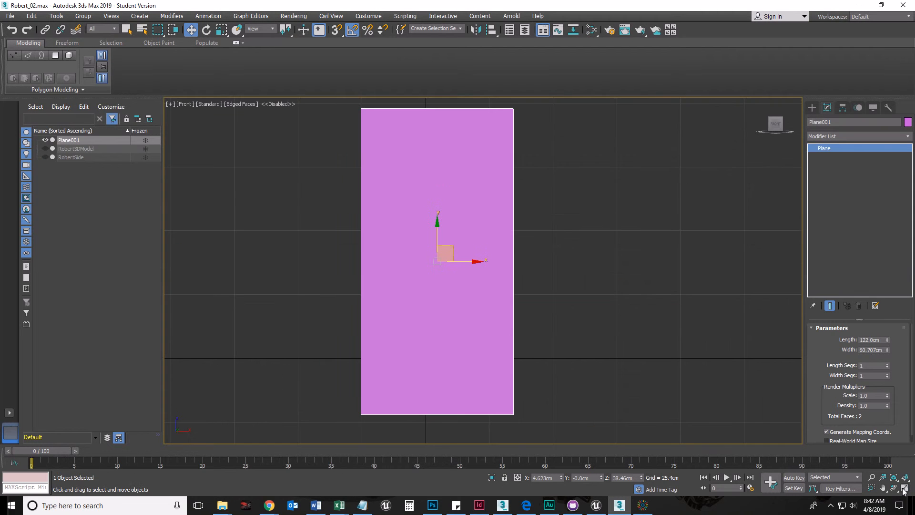
{"action": "left_click", "coordinate": [904, 489]}
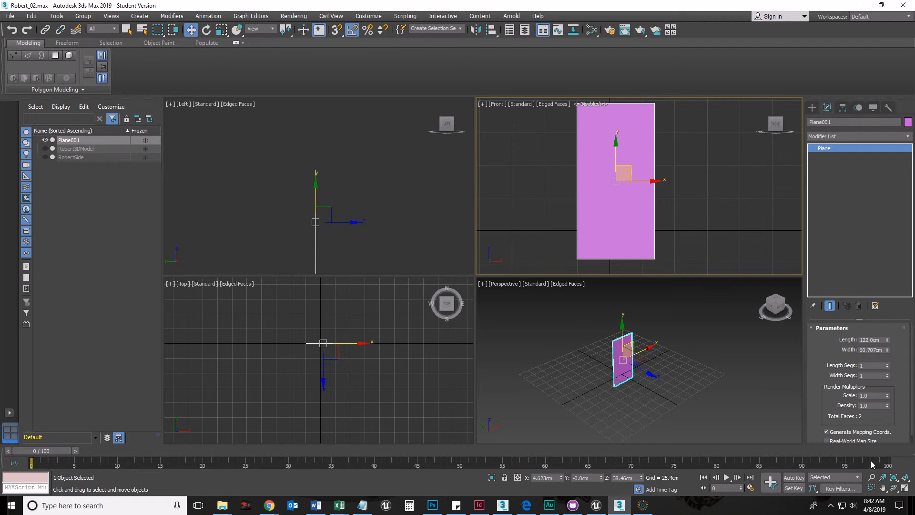
{"action": "left_click", "coordinate": [904, 489]}
{"action": "middle_click_drag", "start_coordinate": [541, 305], "coordinate": [594, 323]}
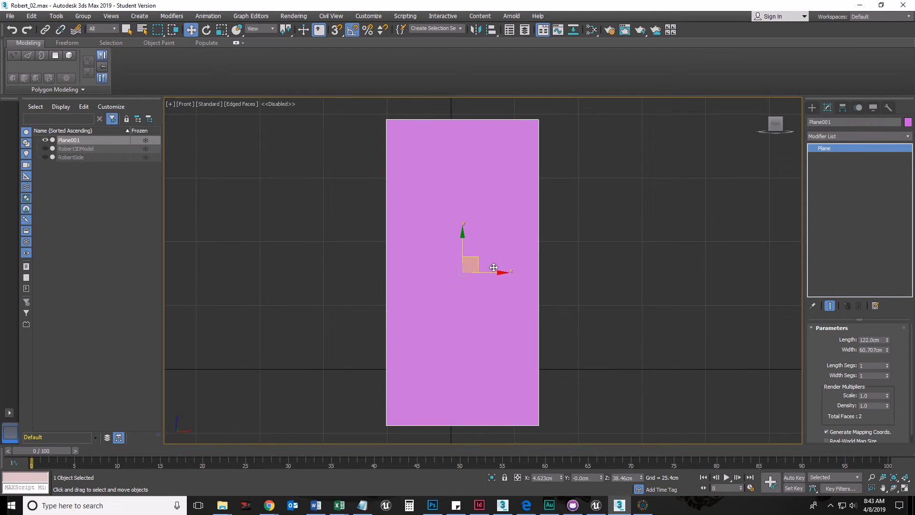
{"action": "middle_click_drag", "start_coordinate": [458, 413], "coordinate": [444, 382]}
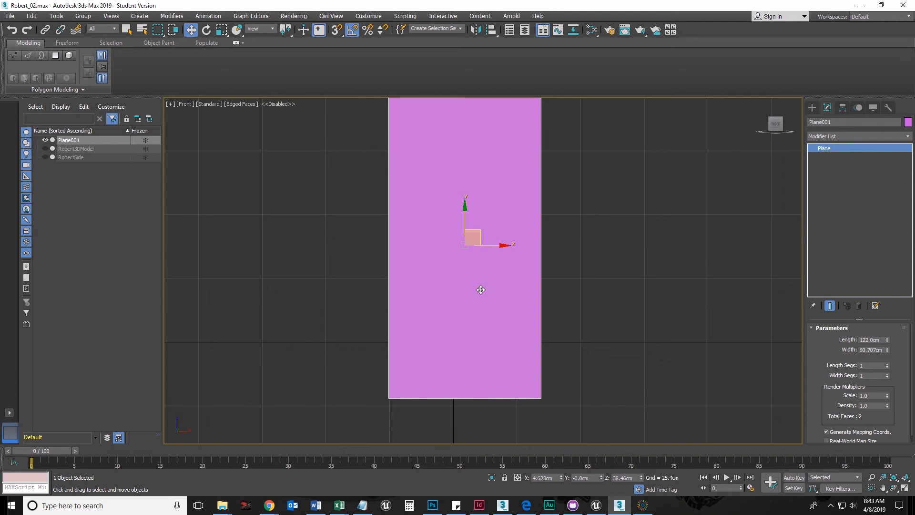
Move the plane vertically to a Z position of about 71.5 cm, with its lower edge above the ground line.
{"action": "left_click_drag", "start_coordinate": [465, 217], "coordinate": [453, 316]}
{"action": "scroll", "coordinate": [471, 285], "scroll_direction": "down", "scroll_amount": 2}
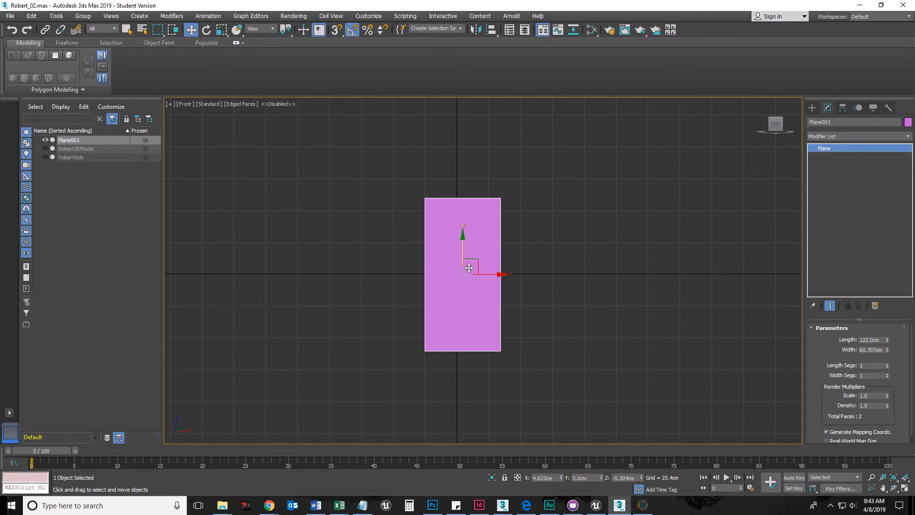
{"action": "left_click_drag", "start_coordinate": [463, 250], "coordinate": [457, 154]}
{"action": "scroll", "coordinate": [462, 176], "scroll_direction": "up", "scroll_amount": 2}
{"action": "middle_click_drag", "start_coordinate": [447, 266], "coordinate": [464, 317]}
{"action": "scroll", "coordinate": [464, 316], "scroll_direction": "down", "scroll_amount": 2}
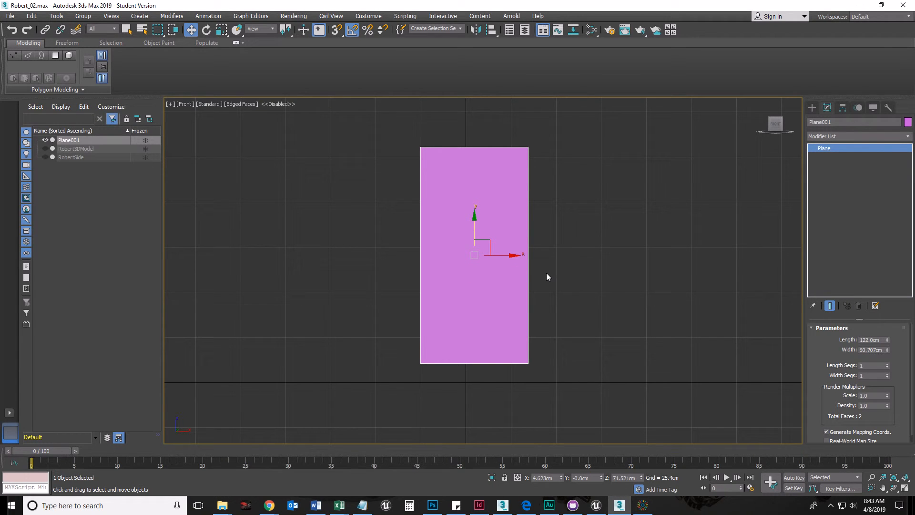
Enable pivot-only adjustment for the plane.
{"action": "left_click", "coordinate": [843, 109]}
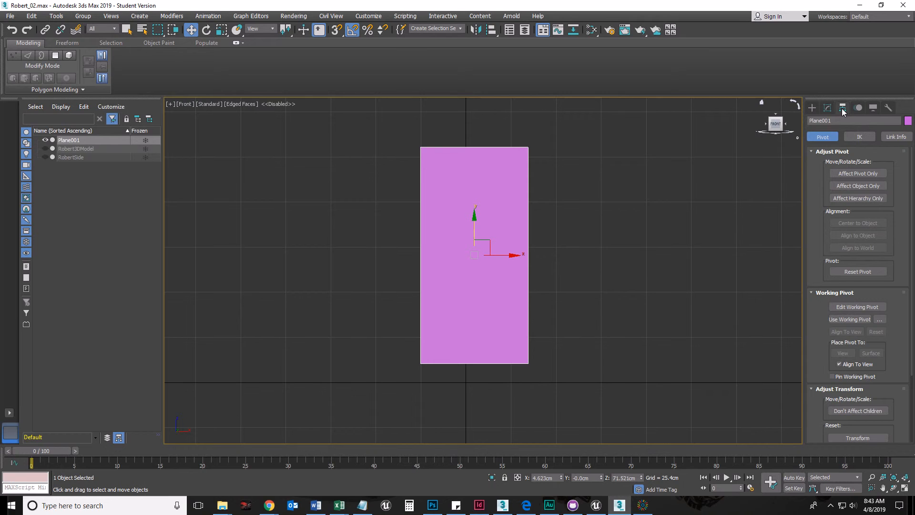
{"action": "left_click", "coordinate": [846, 175]}
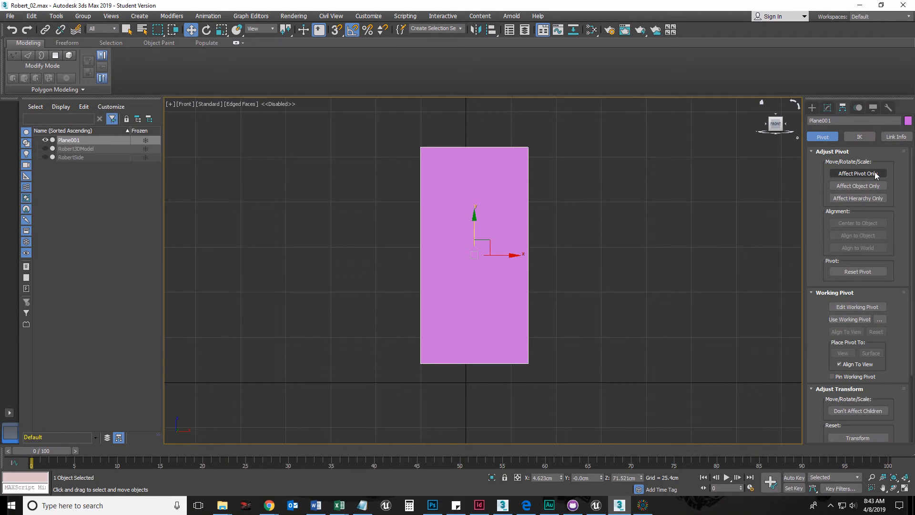
{"action": "left_click", "coordinate": [859, 174]}
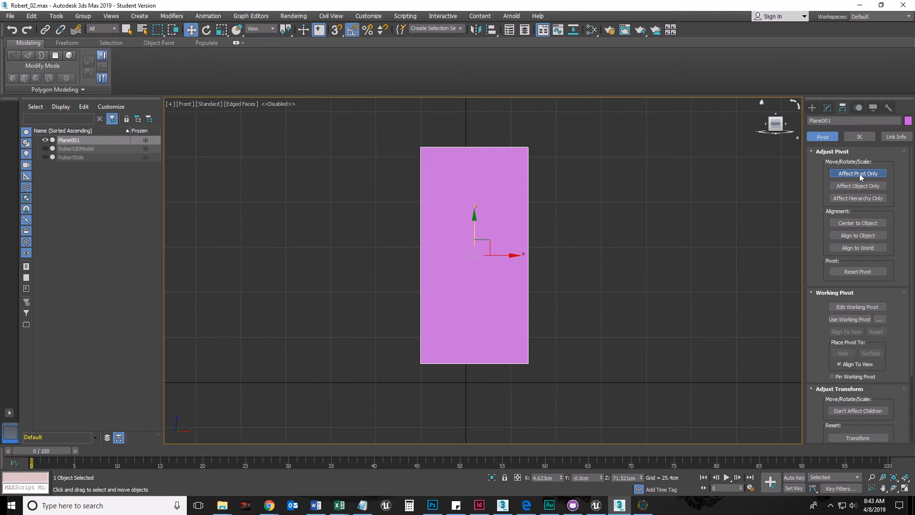
Try moving the pivot freely away from the plane and back onto its upper half, at a Z position of about 89.7 cm.
{"action": "middle_click_drag", "start_coordinate": [663, 260], "coordinate": [649, 251]}
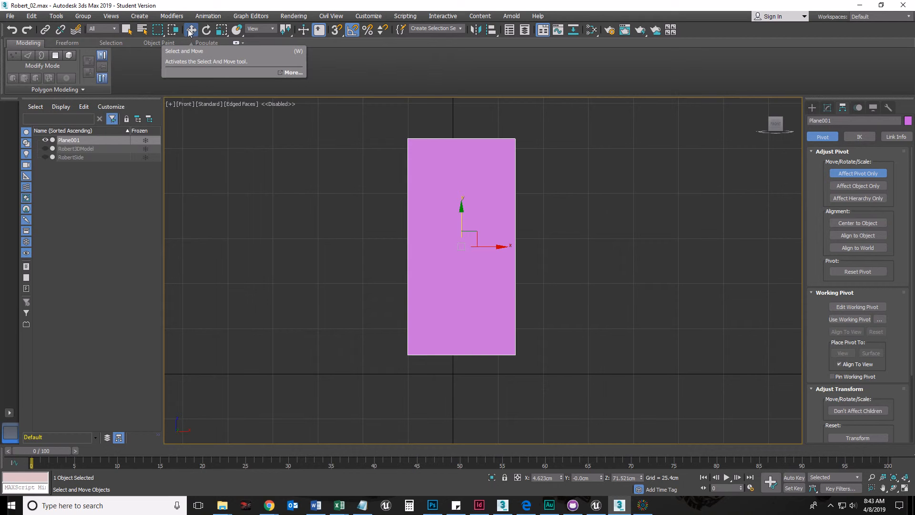
{"action": "left_click_drag", "start_coordinate": [462, 206], "coordinate": [699, 225]}
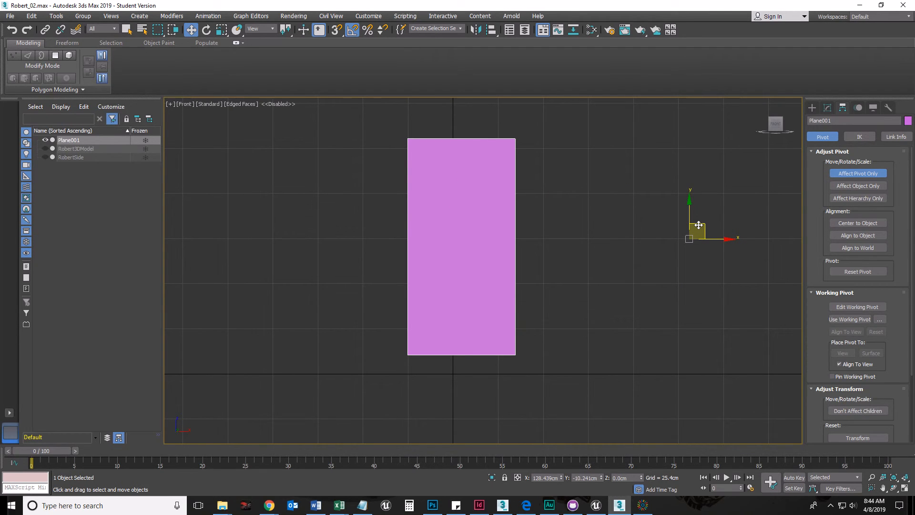
{"action": "left_click_drag", "start_coordinate": [699, 225], "coordinate": [475, 217]}
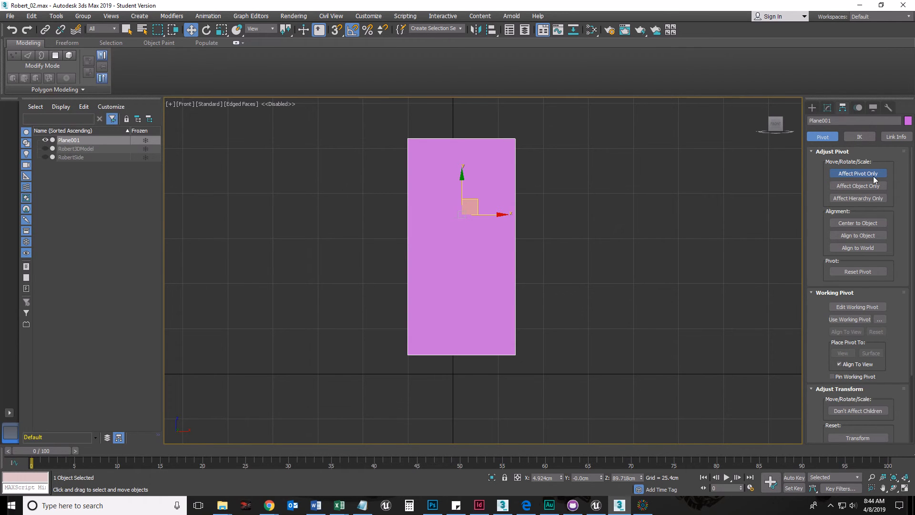
Align the pivot vertically to the plane's lower edge, using only Y Position with current Pivot Point and target Minimum.
{"action": "left_click", "coordinate": [492, 31]}
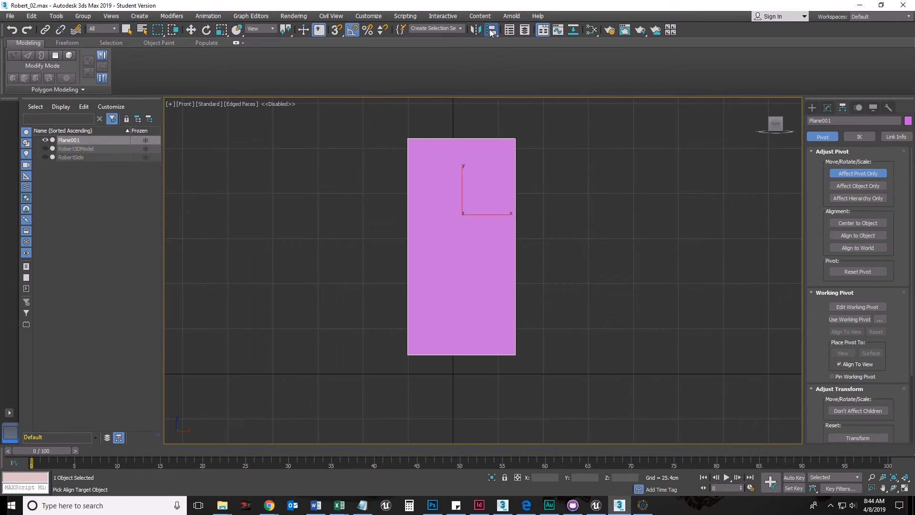
{"action": "left_click", "coordinate": [491, 31]}
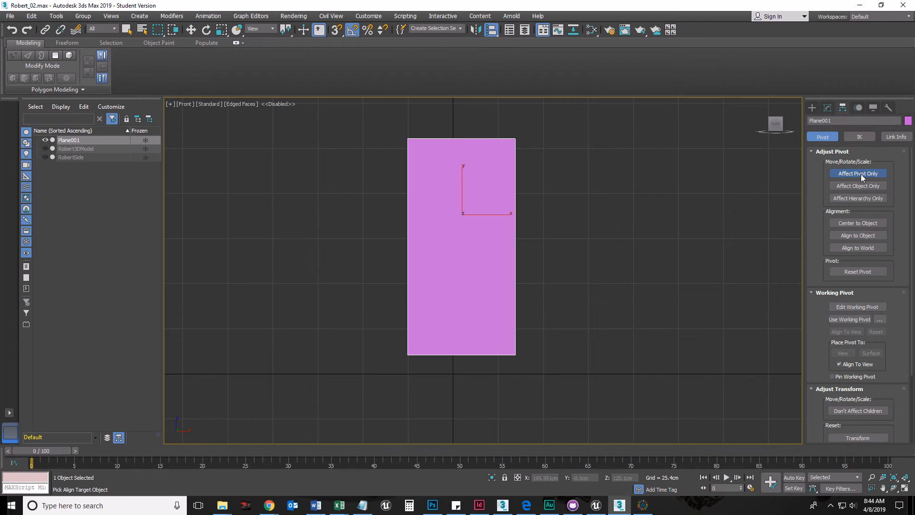
{"action": "left_click", "coordinate": [501, 154]}
{"action": "left_click_drag", "start_coordinate": [459, 158], "coordinate": [658, 139]}
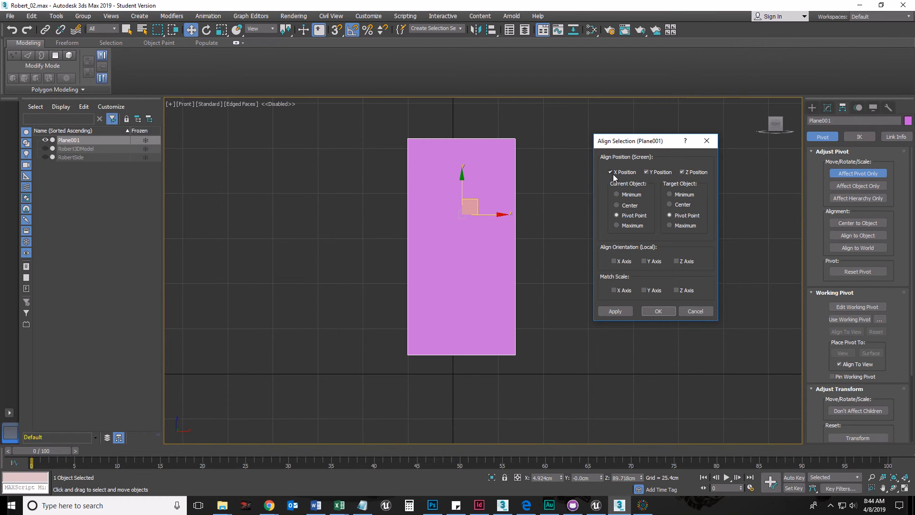
{"action": "left_click", "coordinate": [683, 172]}
{"action": "left_click", "coordinate": [611, 174]}
{"action": "left_click", "coordinate": [612, 173]}
{"action": "left_click", "coordinate": [669, 195]}
{"action": "left_click", "coordinate": [619, 311]}
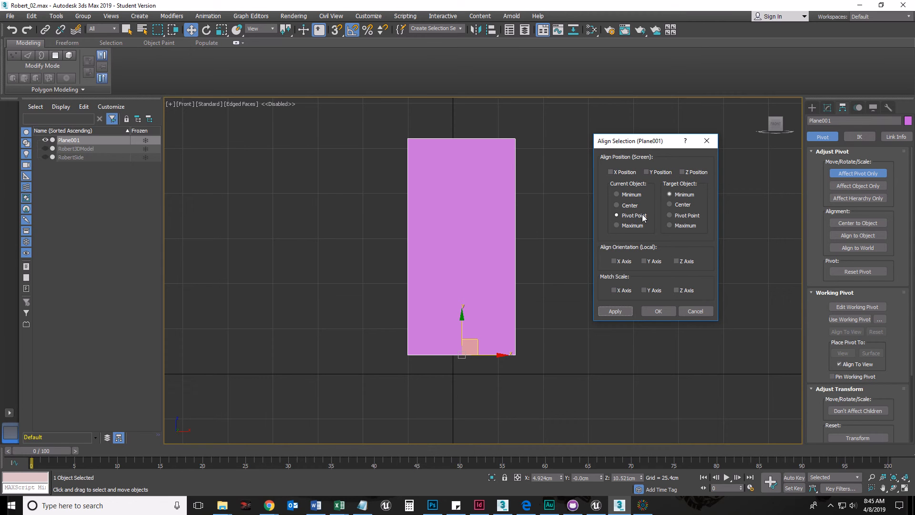
{"action": "left_click", "coordinate": [616, 314]}
{"action": "left_click", "coordinate": [658, 311]}
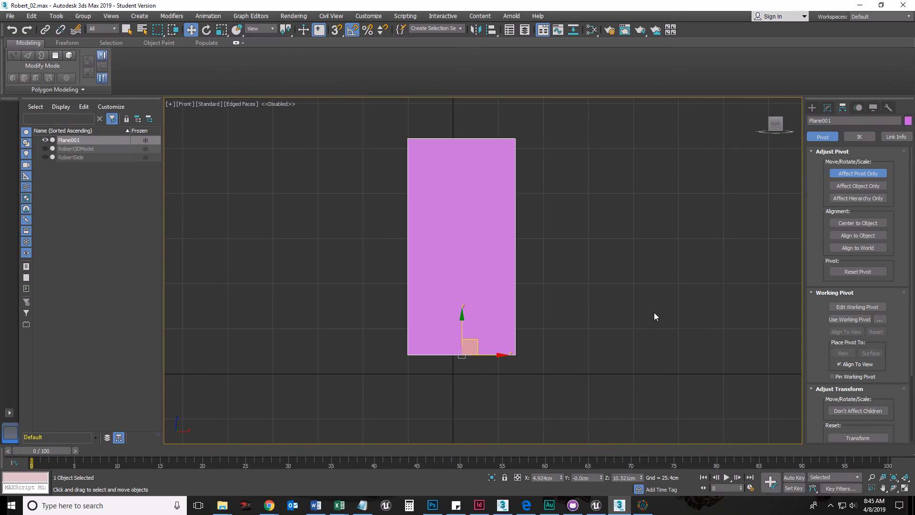
Align the pivot horizontally to the plane's center, using X Position with current Pivot Point and target Center, and turn off pivot-only adjustment.
{"action": "left_click", "coordinate": [492, 30]}
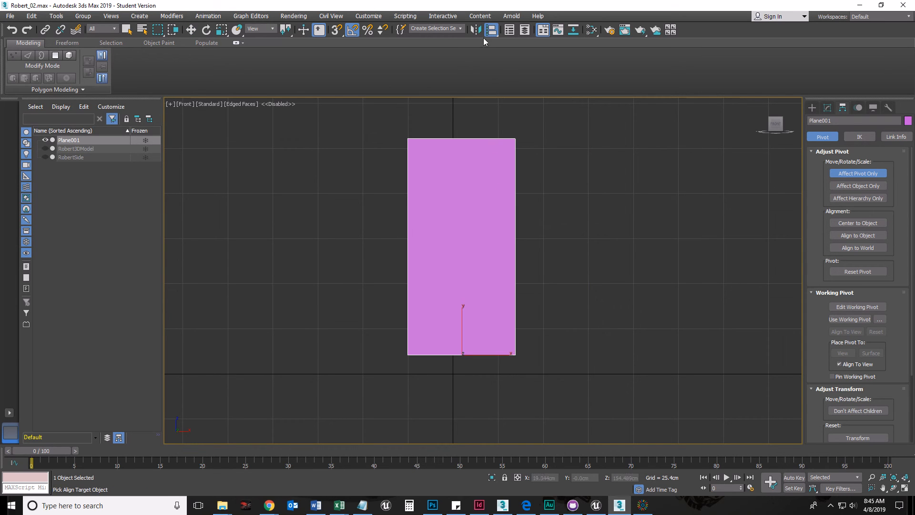
{"action": "left_click", "coordinate": [474, 164]}
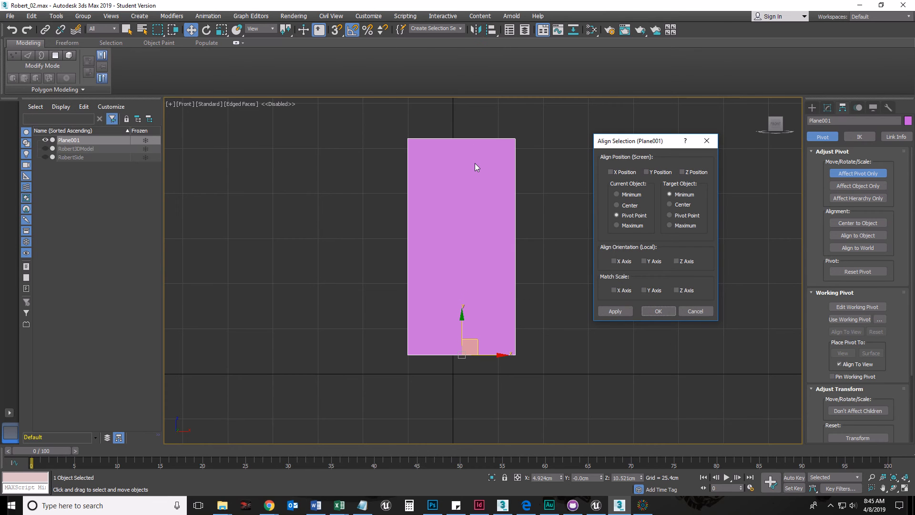
{"action": "left_click", "coordinate": [614, 173]}
{"action": "left_click", "coordinate": [670, 205]}
{"action": "left_click", "coordinate": [618, 310]}
{"action": "left_click", "coordinate": [658, 311]}
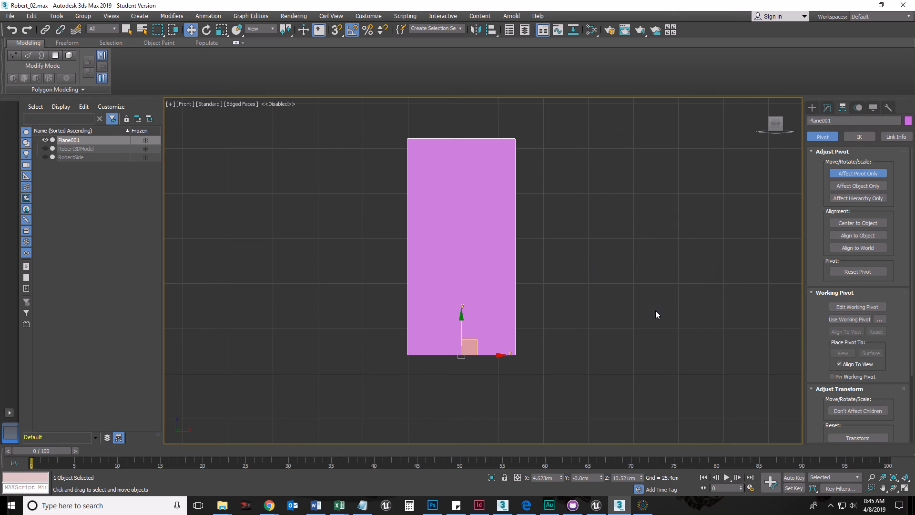
{"action": "left_click", "coordinate": [852, 177]}
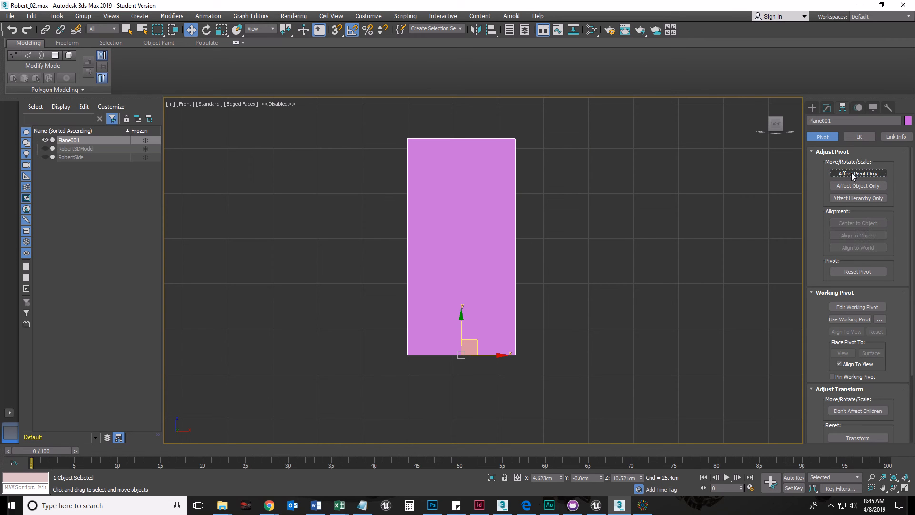
Place the plane at the world origin by resetting its X, Y and Z positions to 0 cm.
{"action": "left_click_drag", "start_coordinate": [466, 341], "coordinate": [441, 293]}
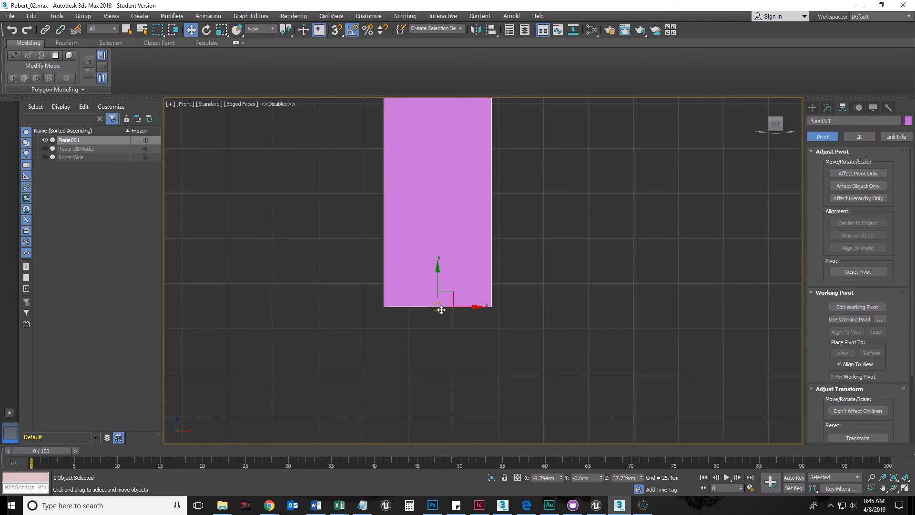
{"action": "scroll", "coordinate": [551, 379], "scroll_direction": "down", "scroll_amount": 2}
{"action": "scroll", "coordinate": [553, 376], "scroll_direction": "down", "scroll_amount": 1}
{"action": "middle_click_drag", "start_coordinate": [584, 395], "coordinate": [540, 295]}
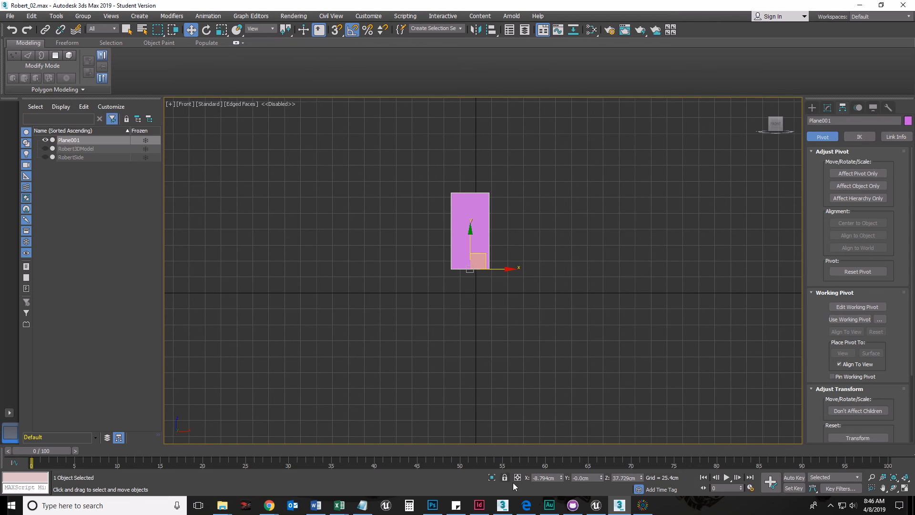
{"action": "right_click", "coordinate": [561, 477]}
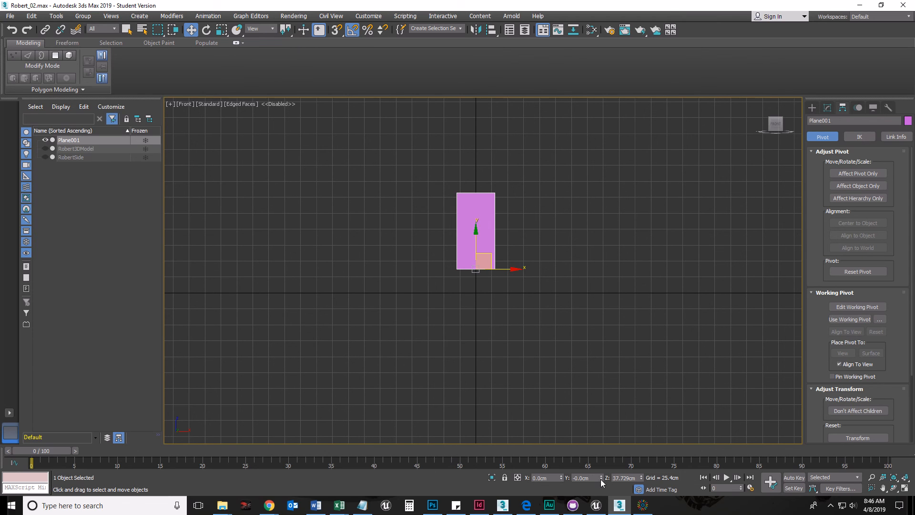
{"action": "right_click", "coordinate": [642, 478]}
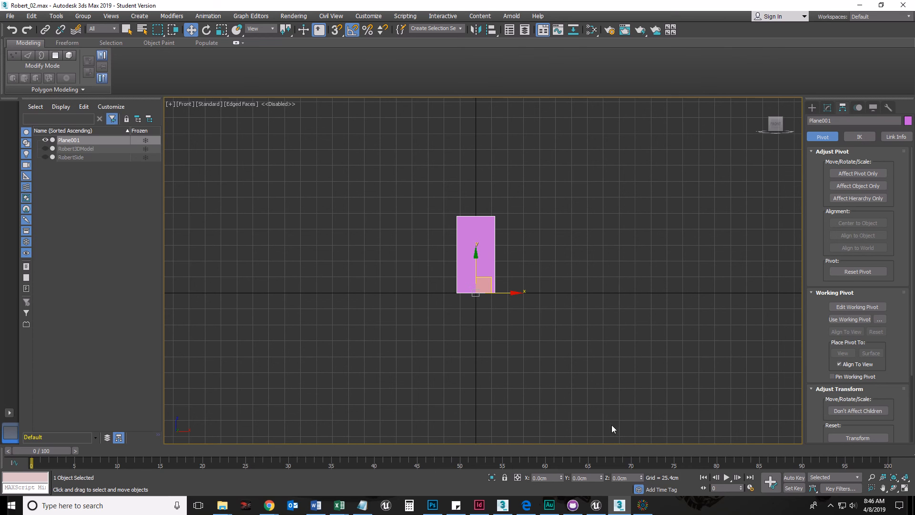
{"action": "scroll", "coordinate": [505, 337], "scroll_direction": "up", "scroll_amount": 3}
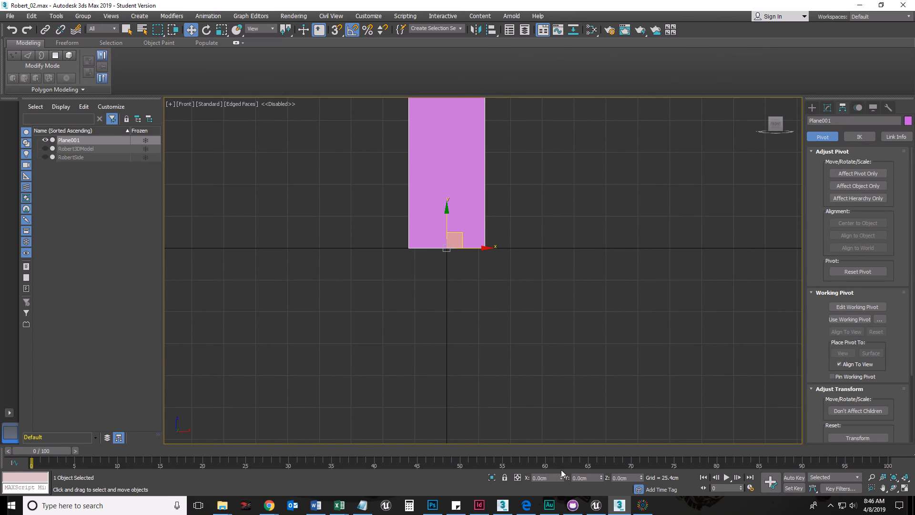
{"action": "scroll", "coordinate": [474, 352], "scroll_direction": "down", "scroll_amount": 3}
{"action": "middle_click_drag", "start_coordinate": [472, 351], "coordinate": [498, 397]}
{"action": "scroll", "coordinate": [487, 343], "scroll_direction": "up", "scroll_amount": 3}
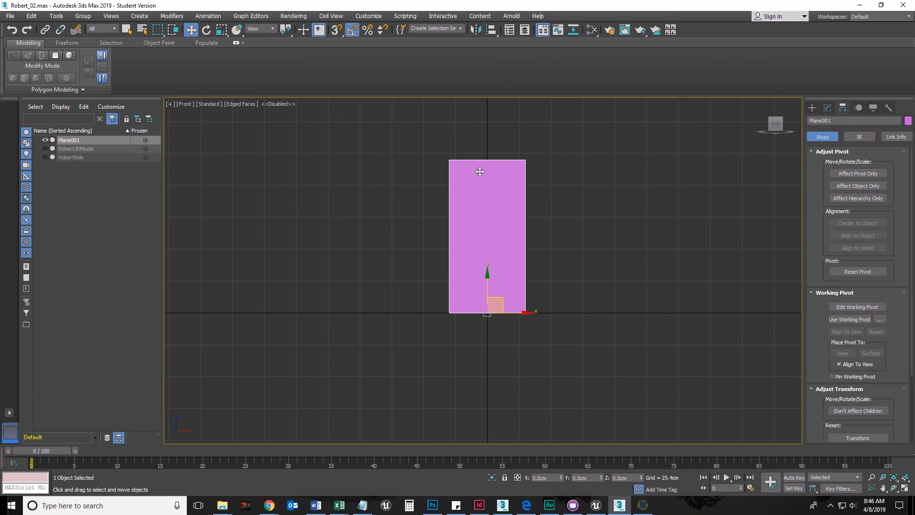
{"action": "left_click", "coordinate": [647, 508]}
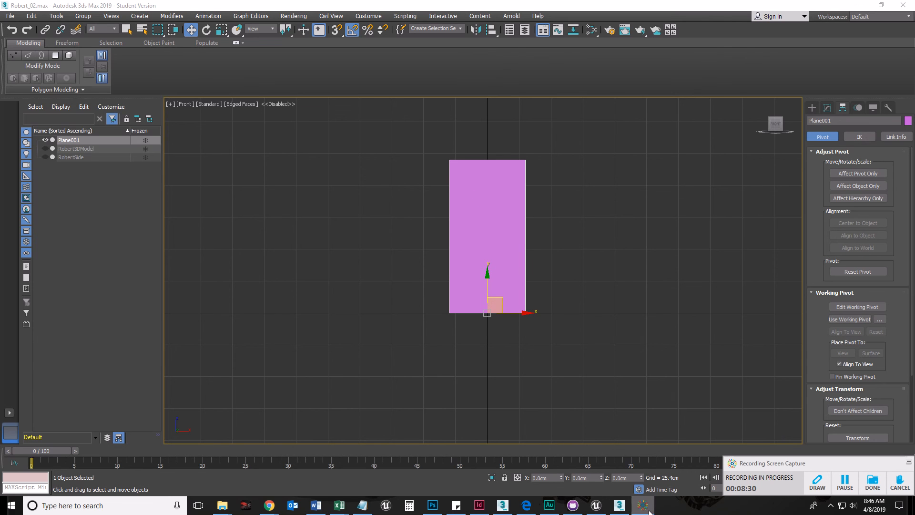